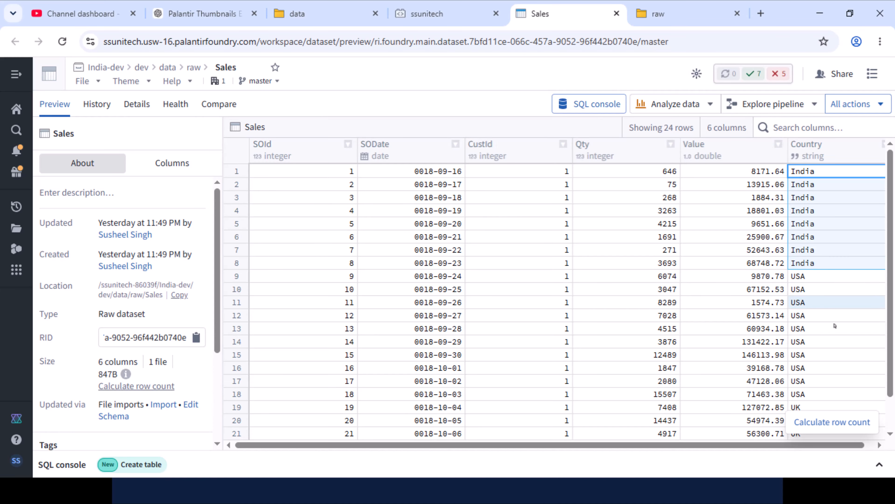
Step: View the statistics of the Country column in the Sales dataset, including its distinct values
click(809, 367)
scroll(810, 368, down, 1)
scroll(810, 367, up, 1)
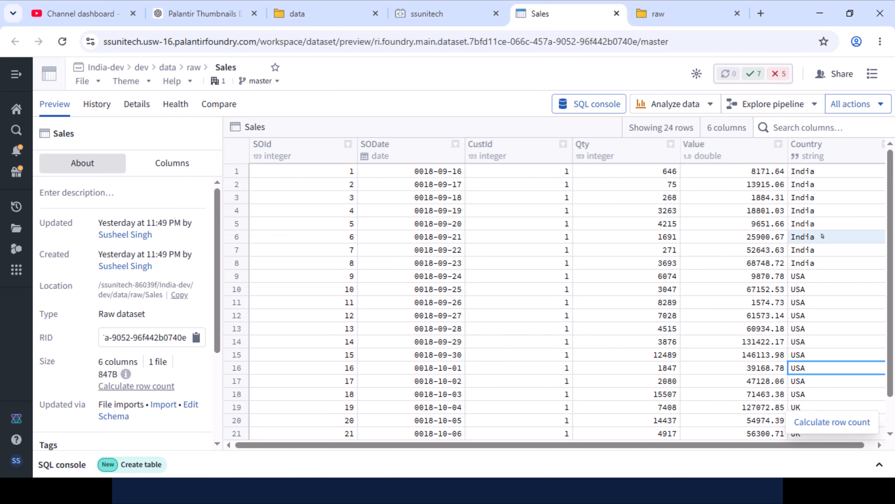
click(822, 155)
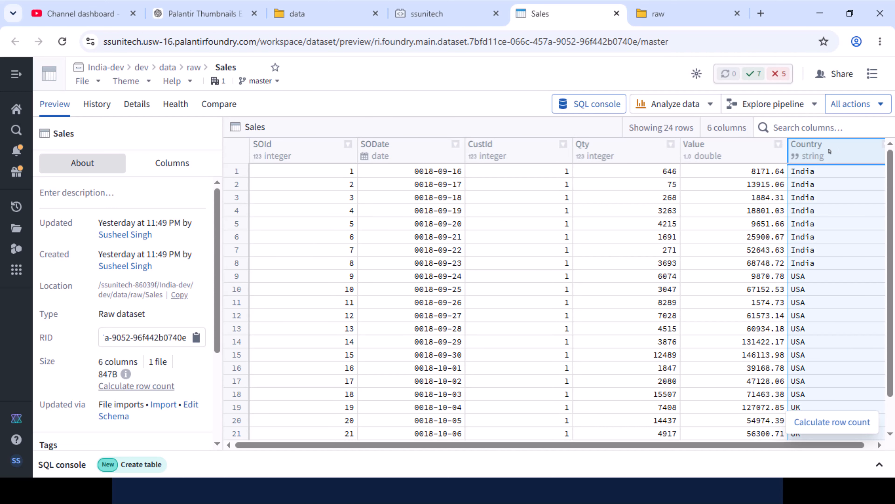
right_click(830, 151)
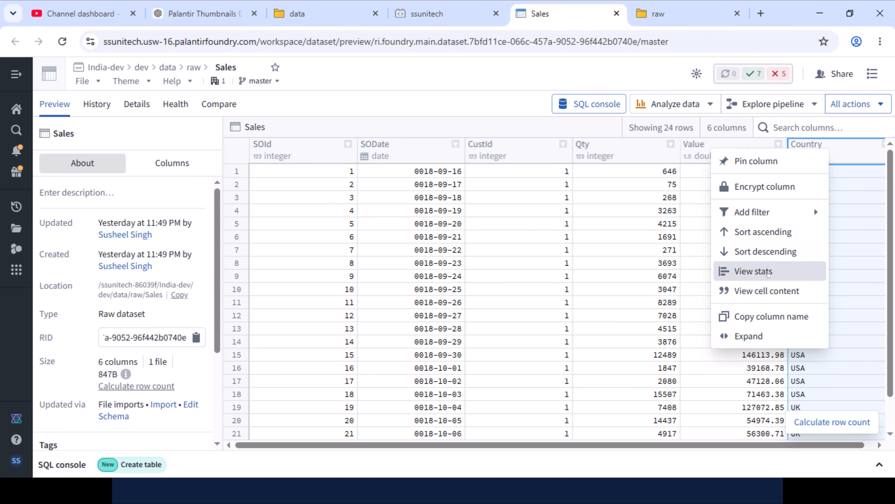
click(751, 275)
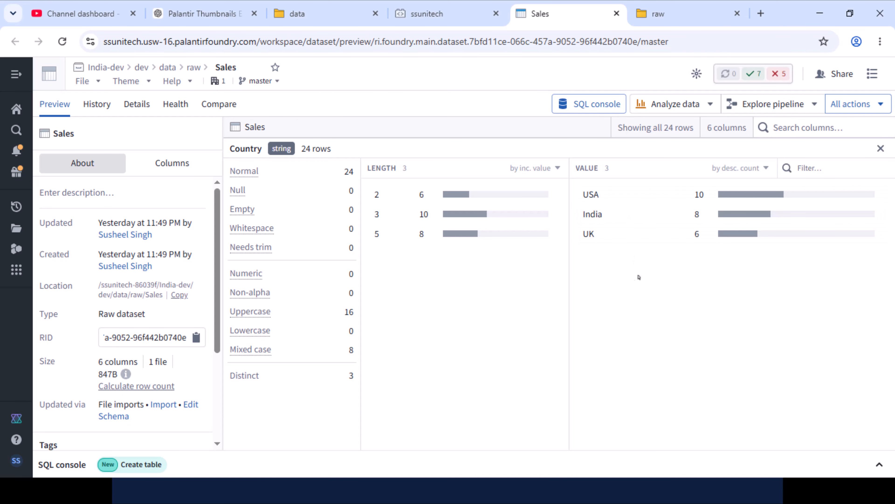
click(533, 262)
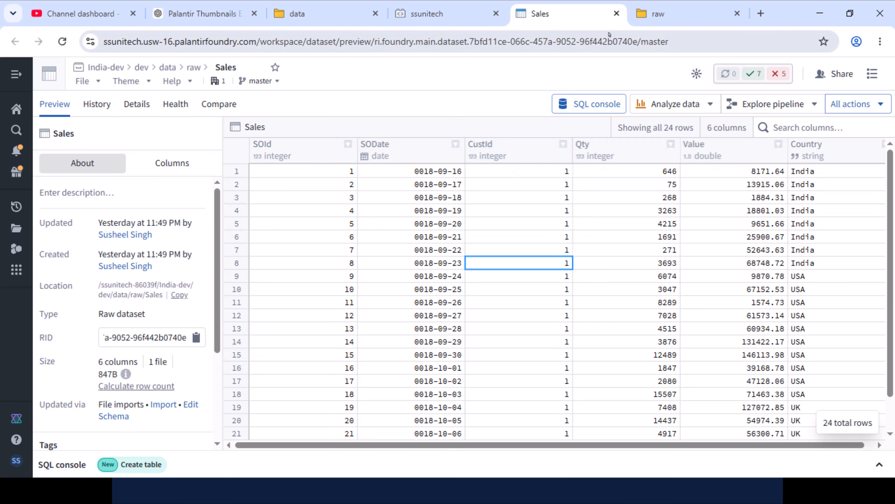
Step: From the raw folder, start a restricted view of the Sales dataset, named "Sales restricted view" and located in raw
click(650, 14)
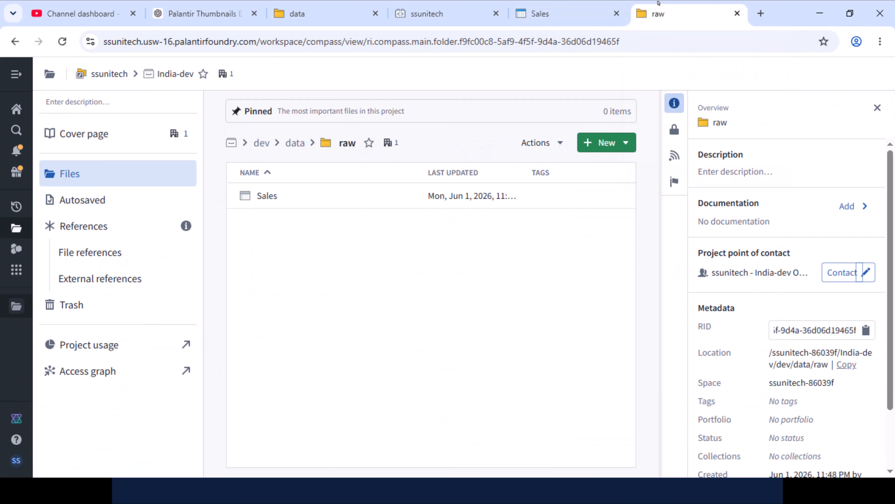
click(338, 205)
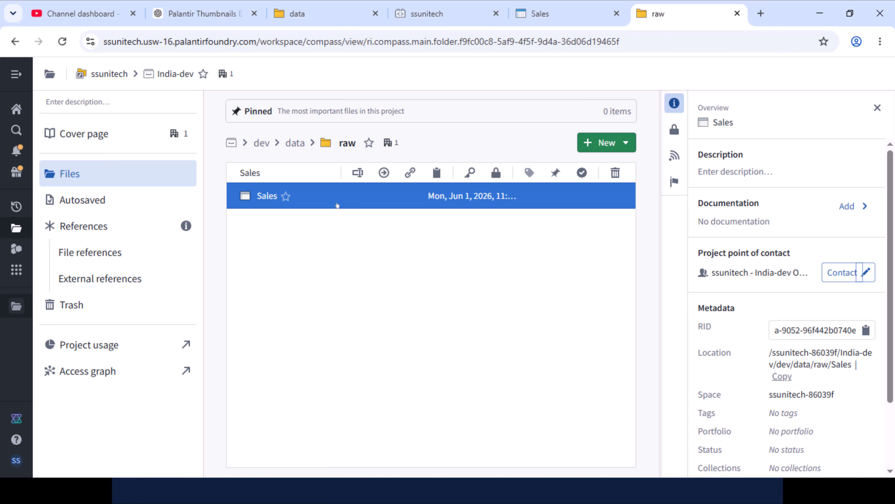
right_click(346, 193)
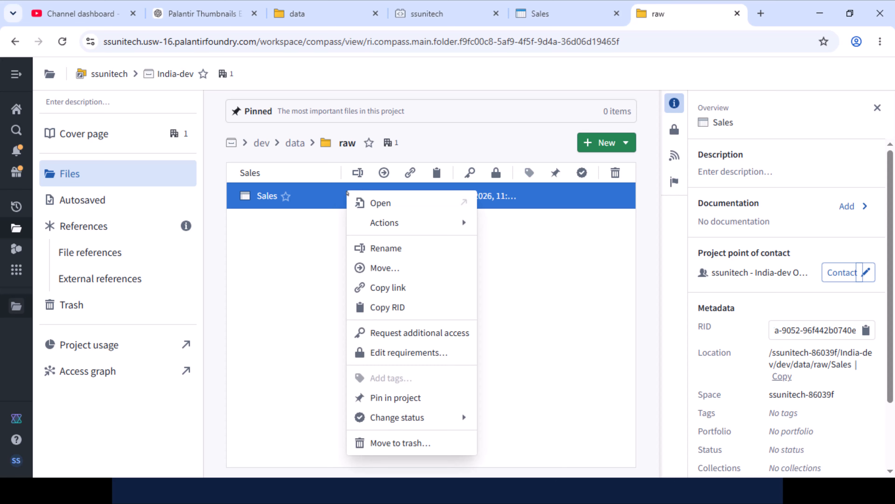
mouse_move(446, 226)
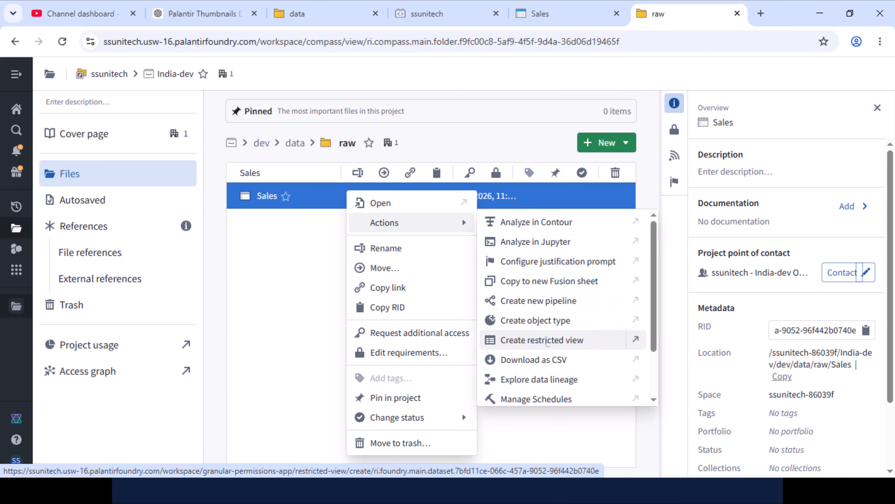
click(547, 340)
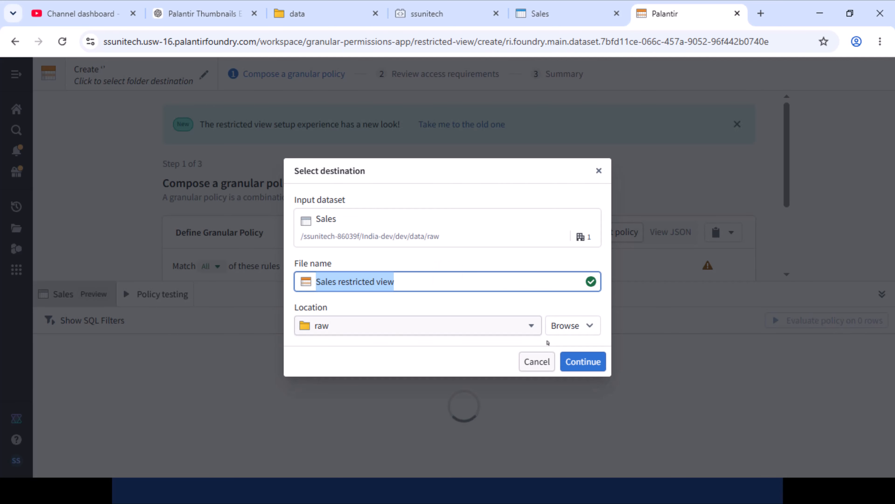
click(459, 272)
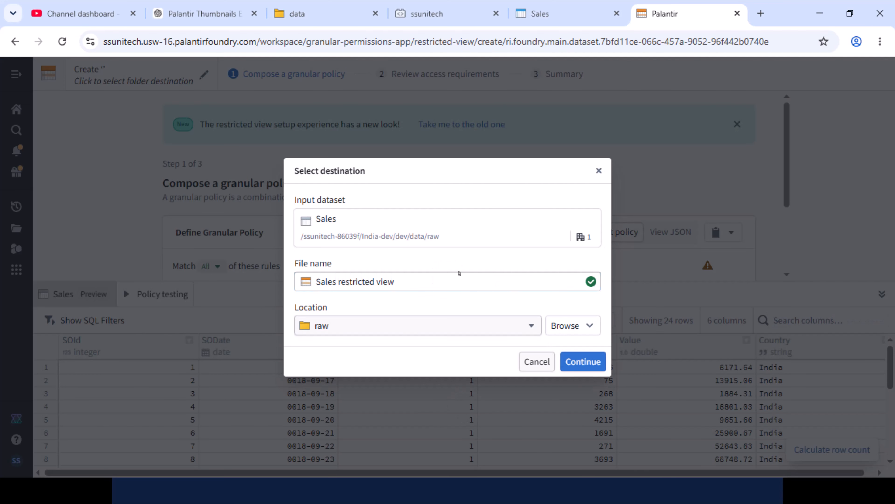
click(459, 282)
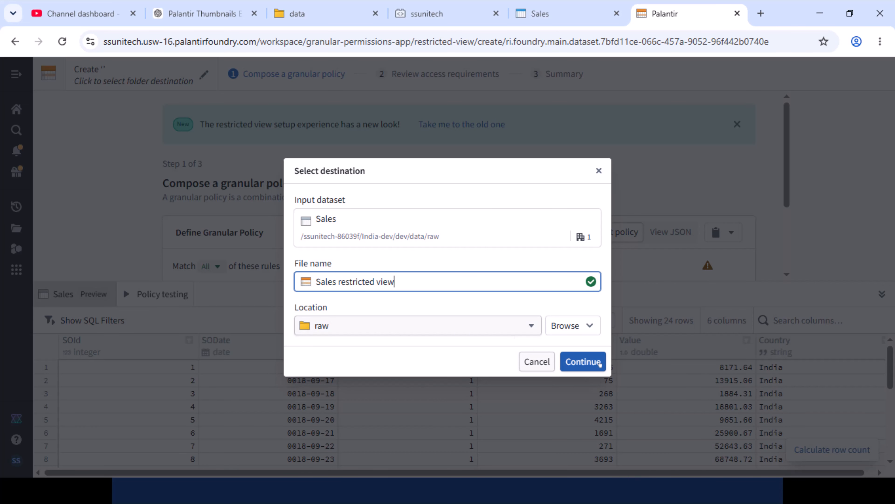
click(583, 361)
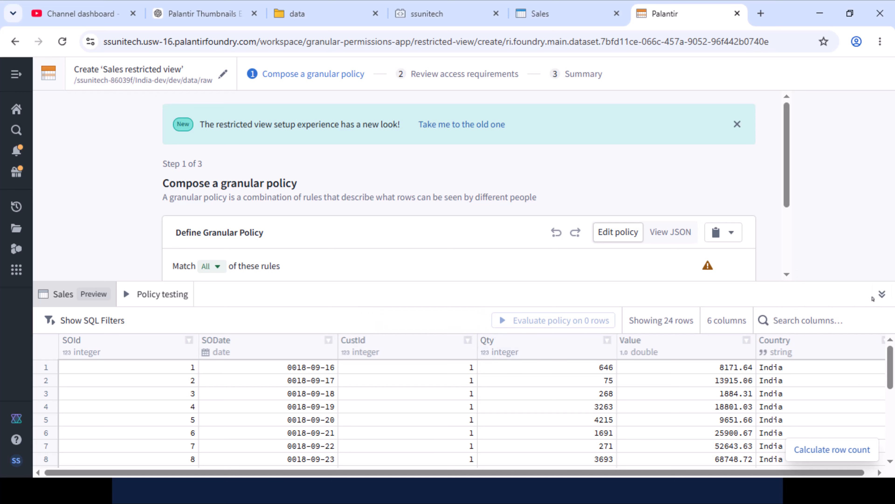
Step: Add a granular policy condition requiring the current user's User ID to equal your own user account as a static value
click(882, 294)
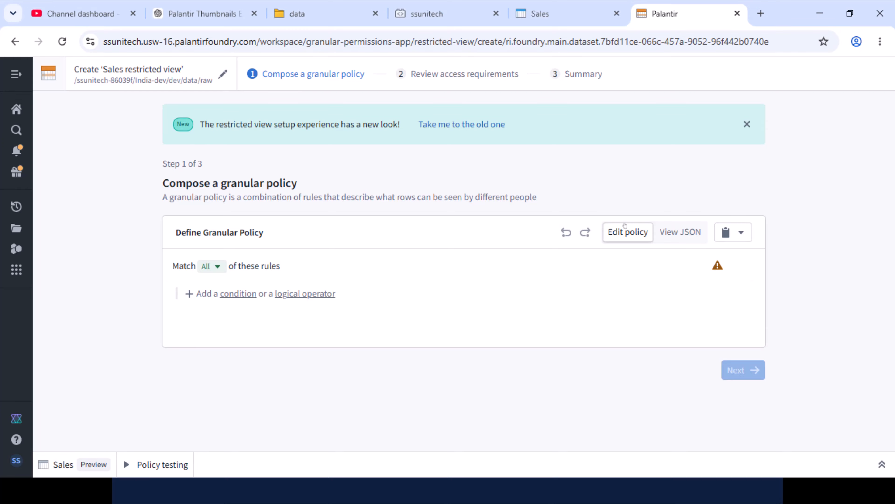
click(242, 294)
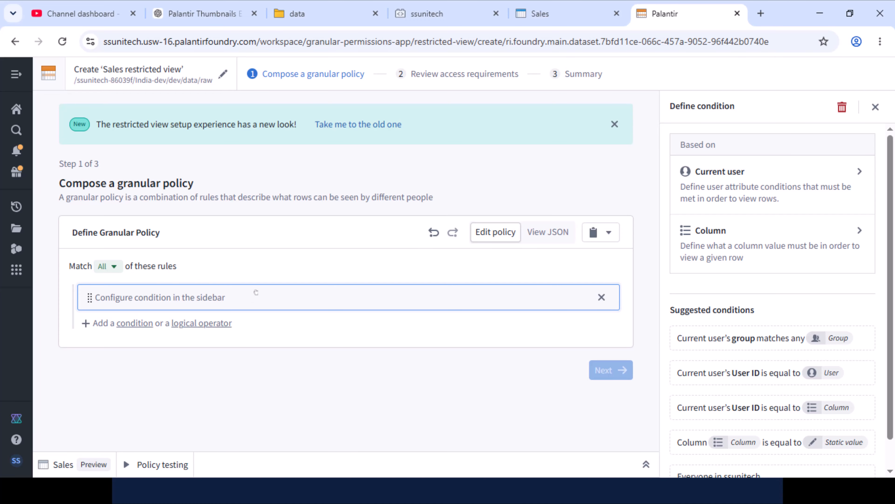
click(750, 177)
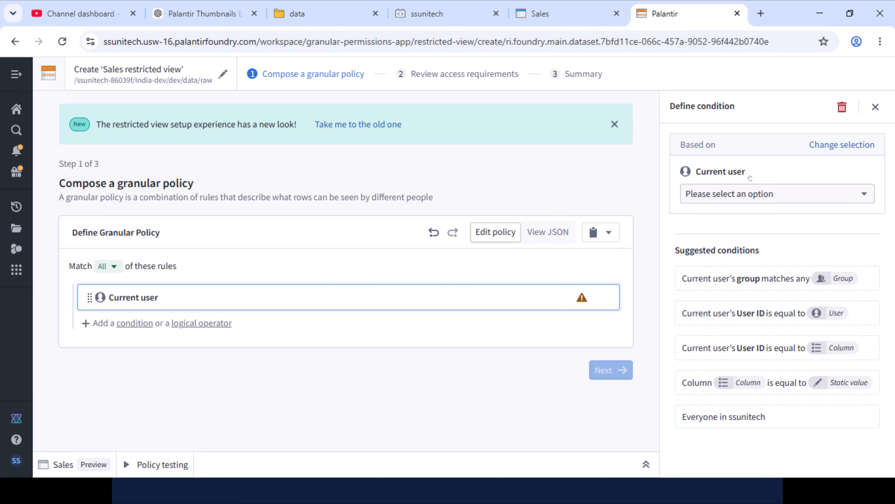
click(756, 198)
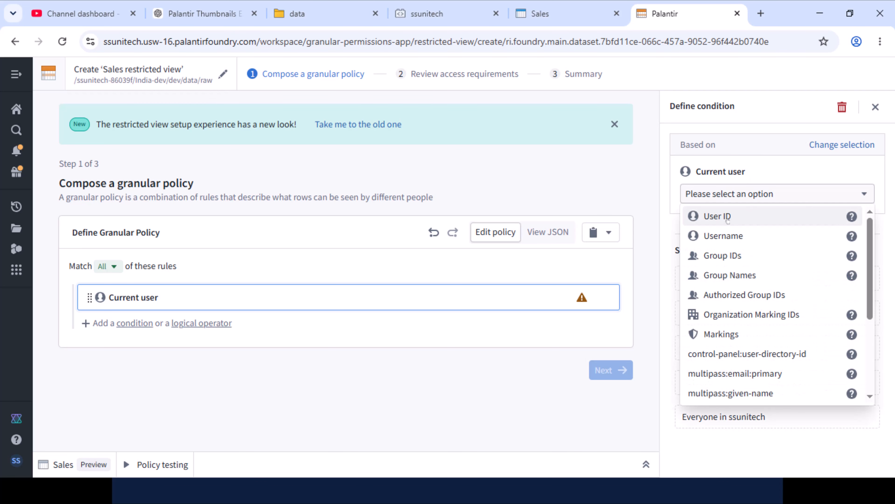
click(717, 216)
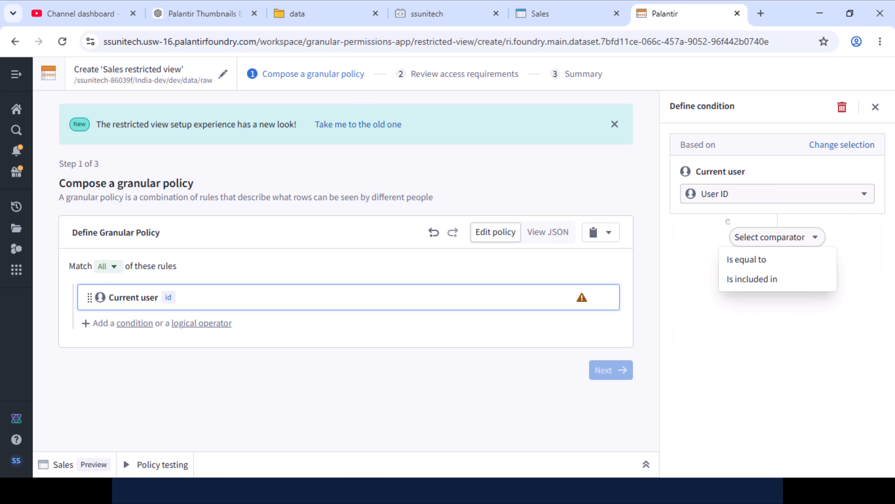
click(768, 237)
click(769, 237)
click(750, 264)
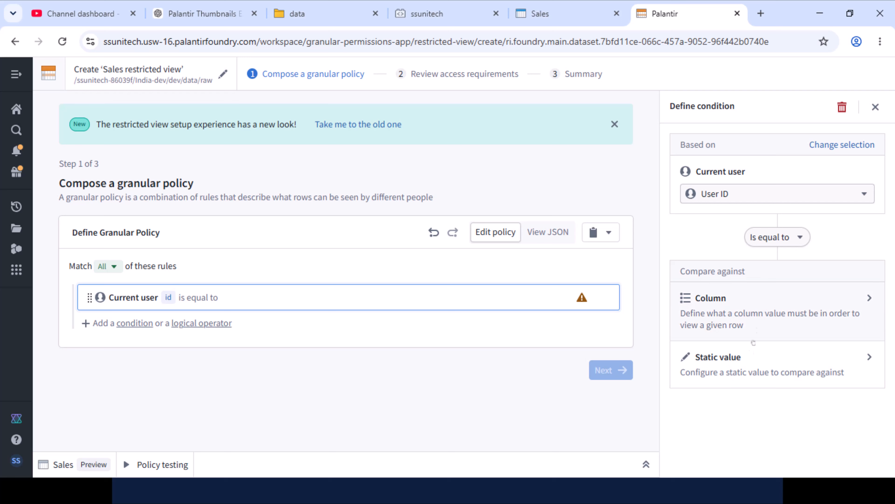
click(743, 363)
click(719, 321)
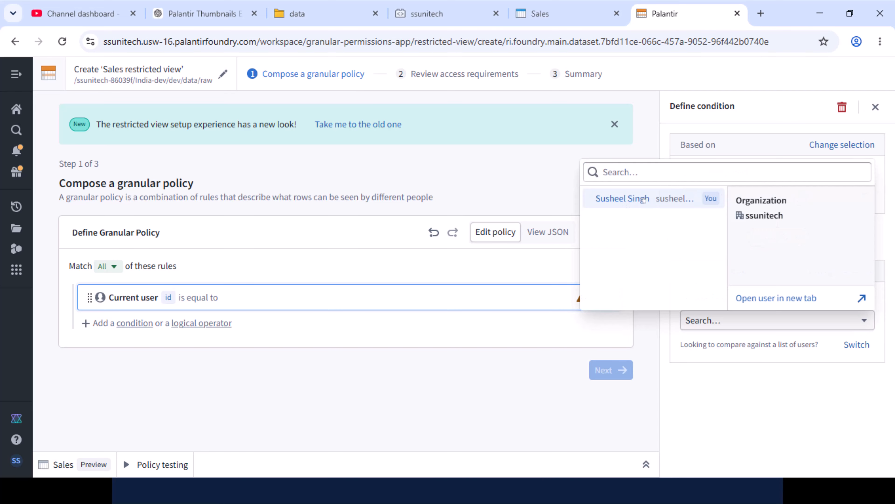
click(644, 198)
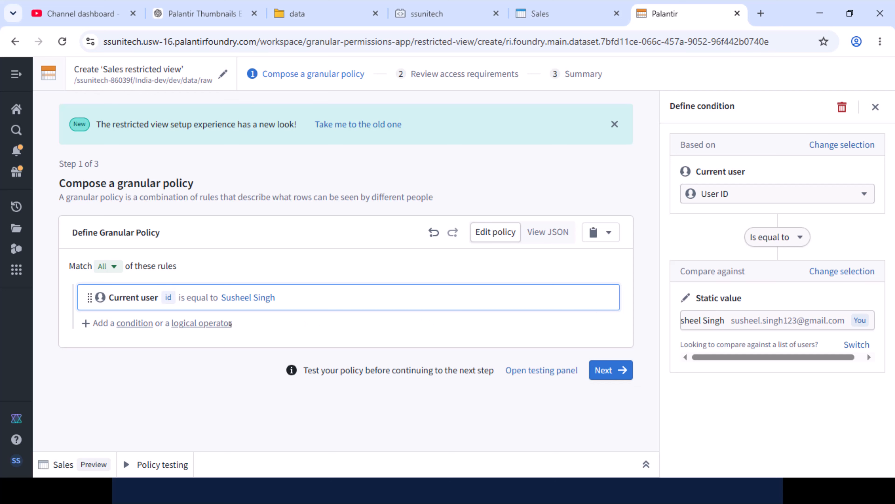
Step: Add a second policy condition requiring the Country column to be included in the static values UK and USA
click(135, 323)
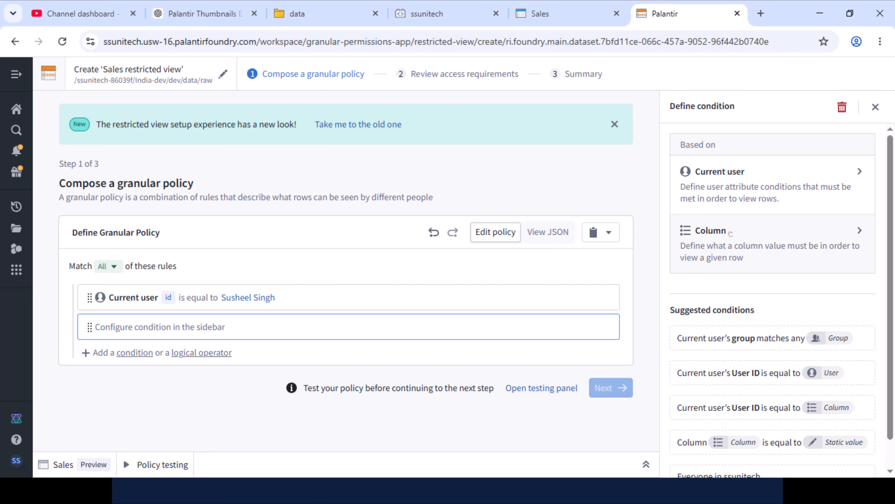
click(766, 236)
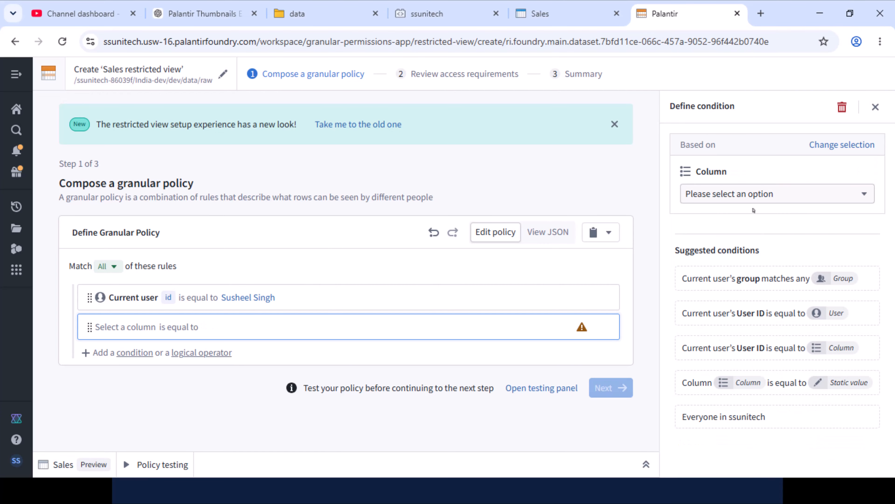
click(753, 197)
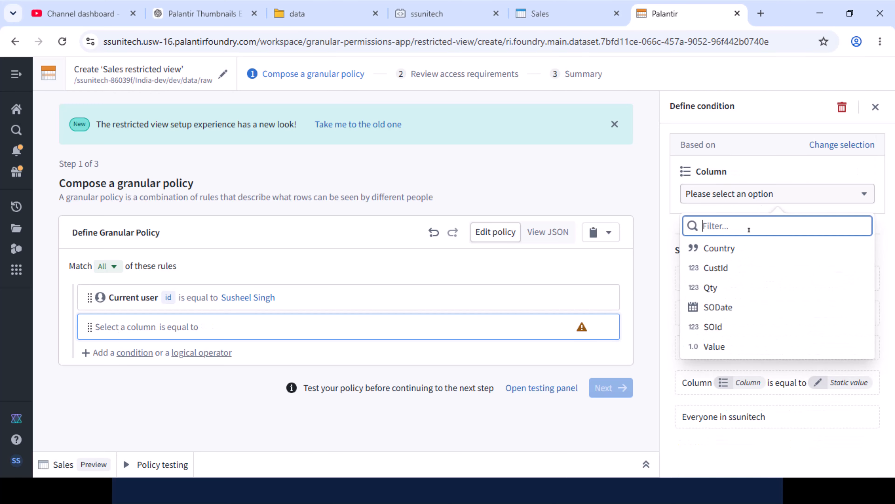
click(736, 255)
click(779, 237)
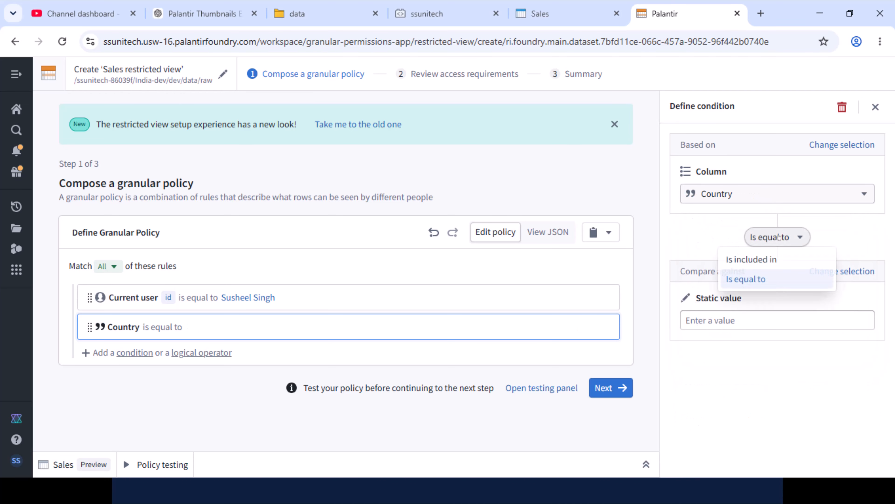
click(751, 260)
click(721, 320)
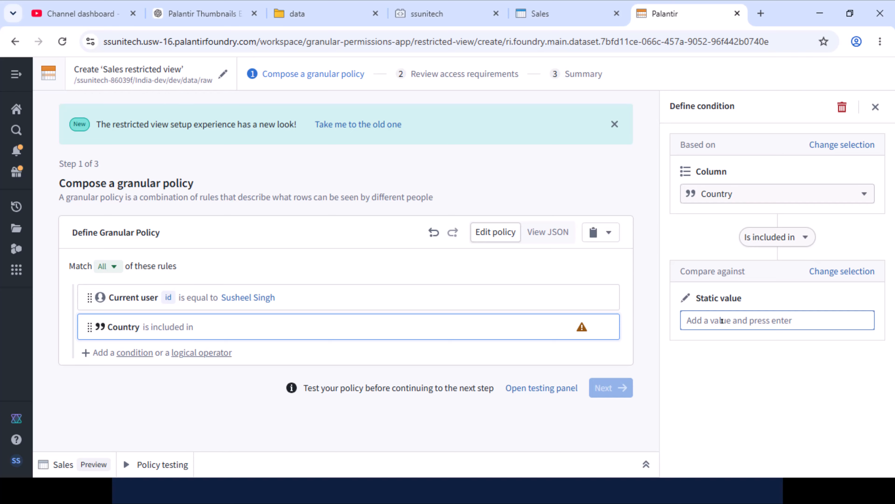
text(UK)
key(Return)
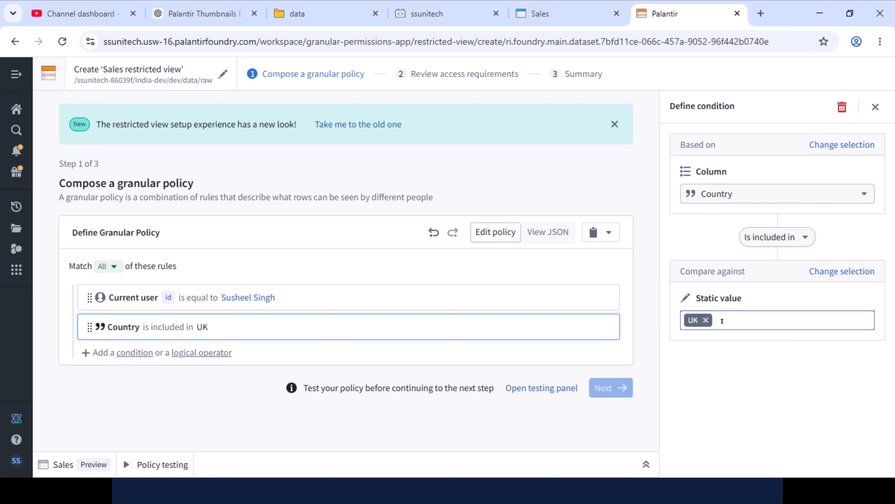
text(USA)
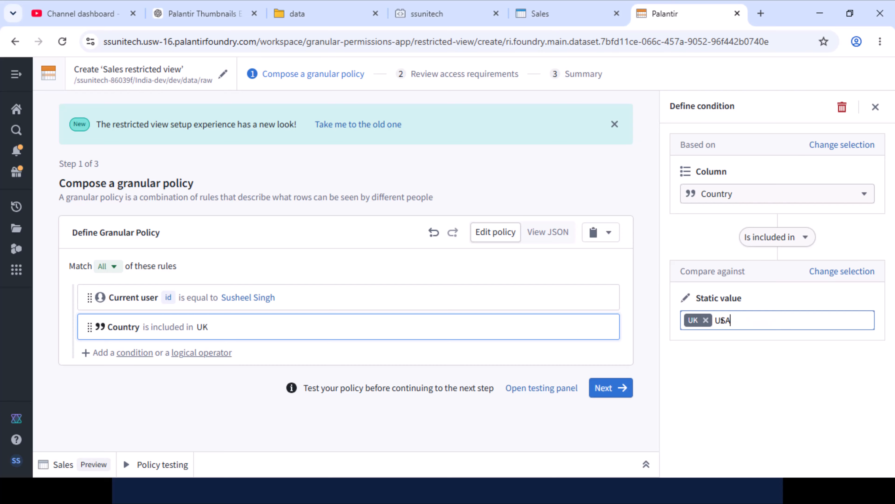
key(Return)
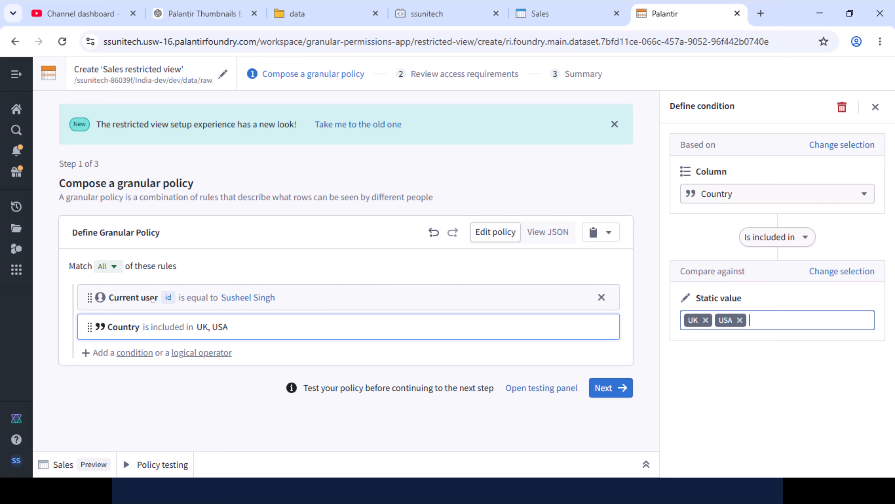
Step: Accept the granular policy, leave the access requirements without markings, and create the restricted view
click(226, 299)
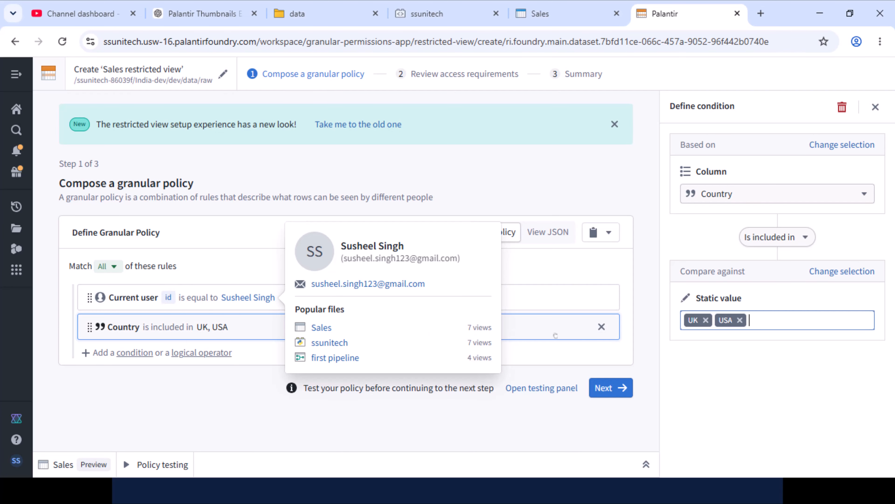
click(612, 388)
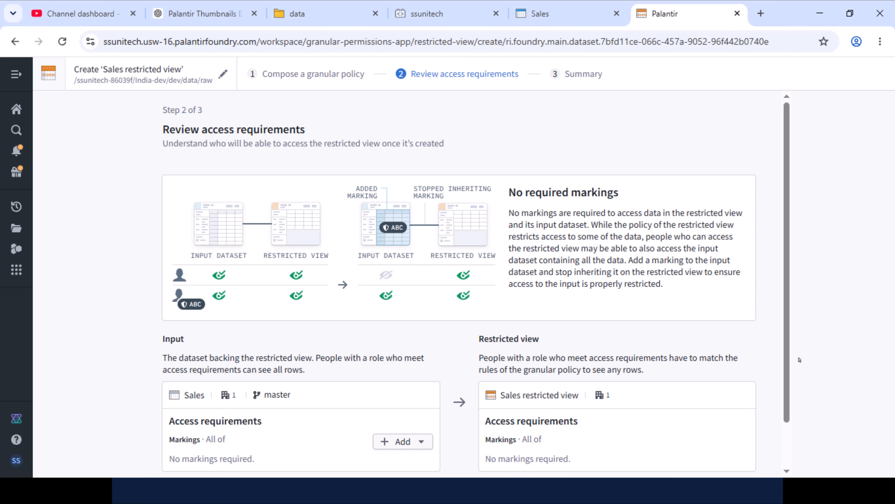
scroll(761, 359, down, 2)
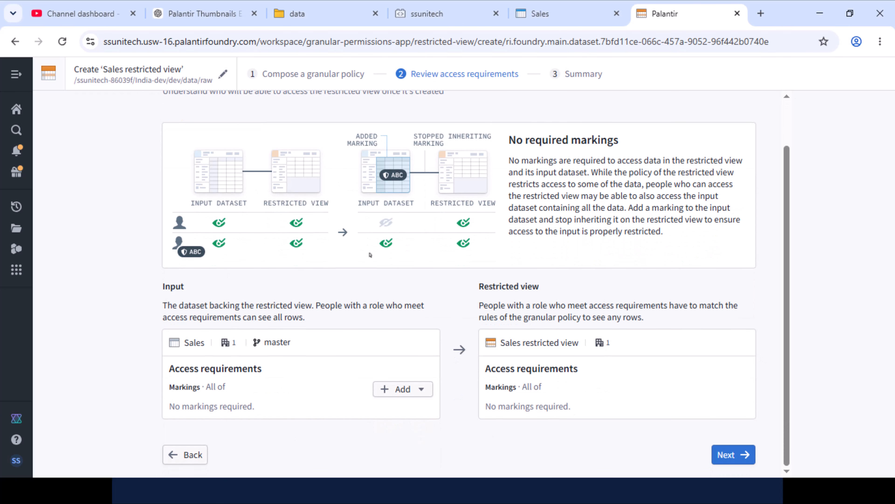
click(732, 452)
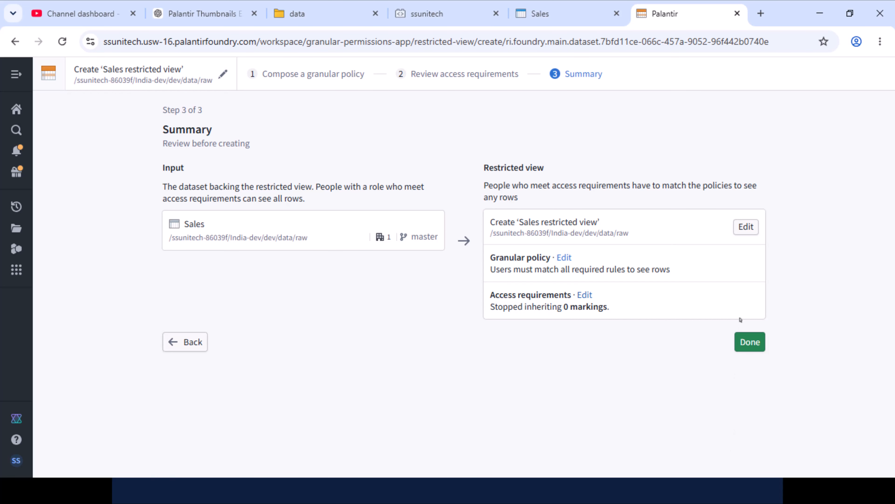
click(749, 343)
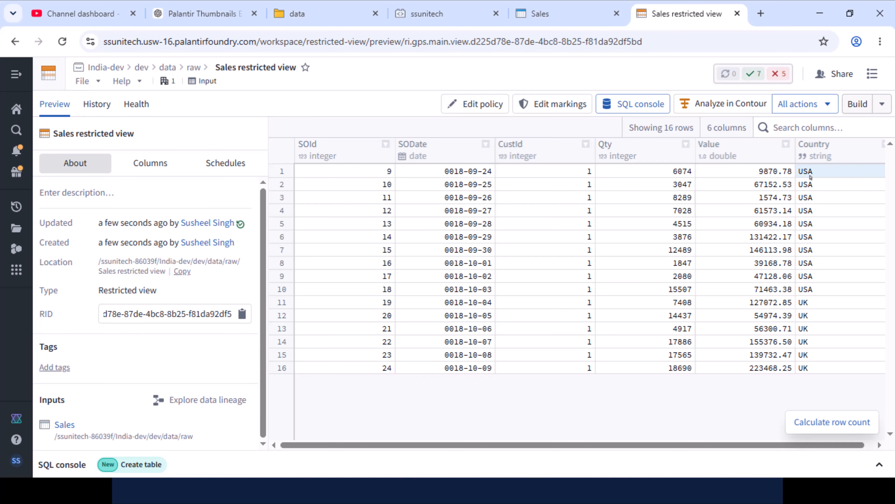
Step: Examine the Country values and rows in the restricted view's preview, dismissing the build notification
drag(810, 176, 820, 367)
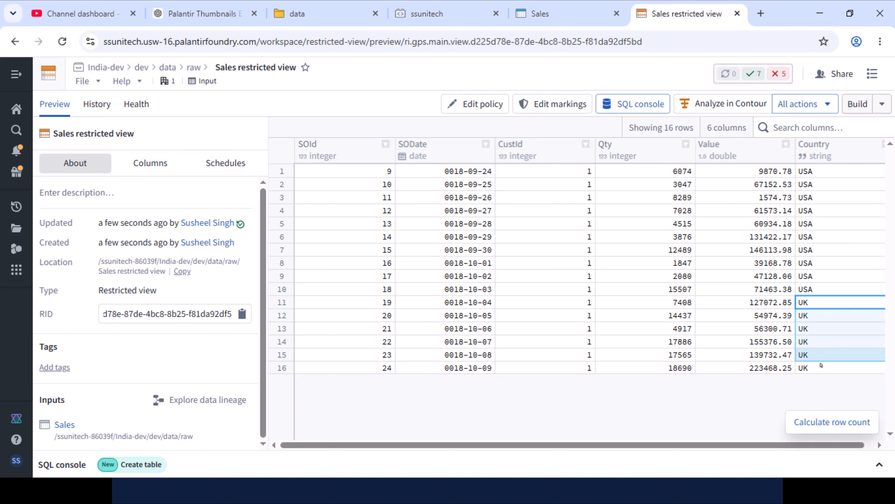
click(355, 236)
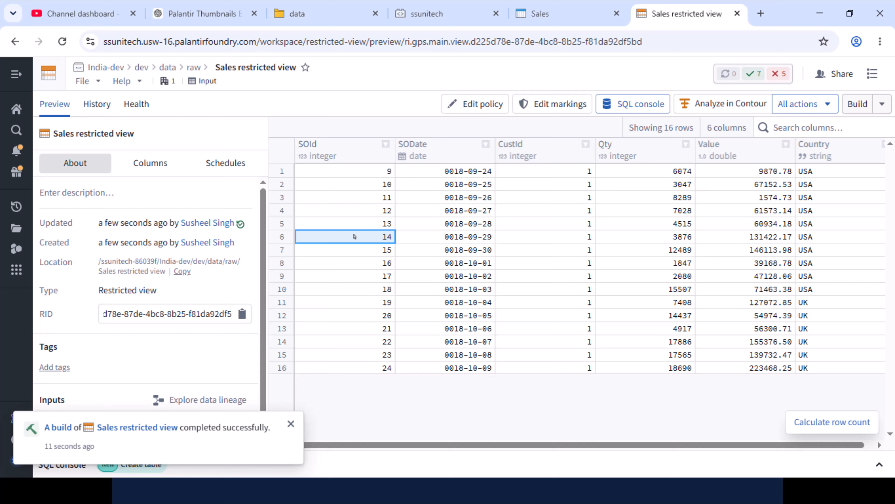
click(291, 424)
click(348, 172)
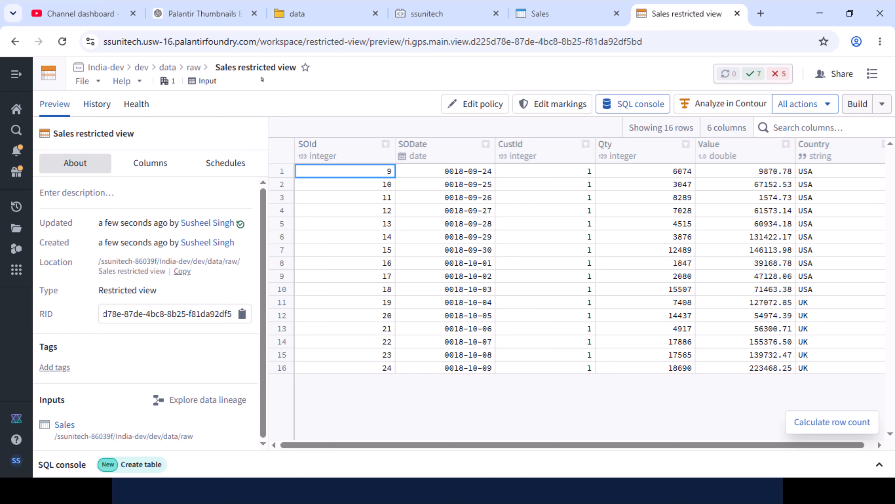
click(381, 221)
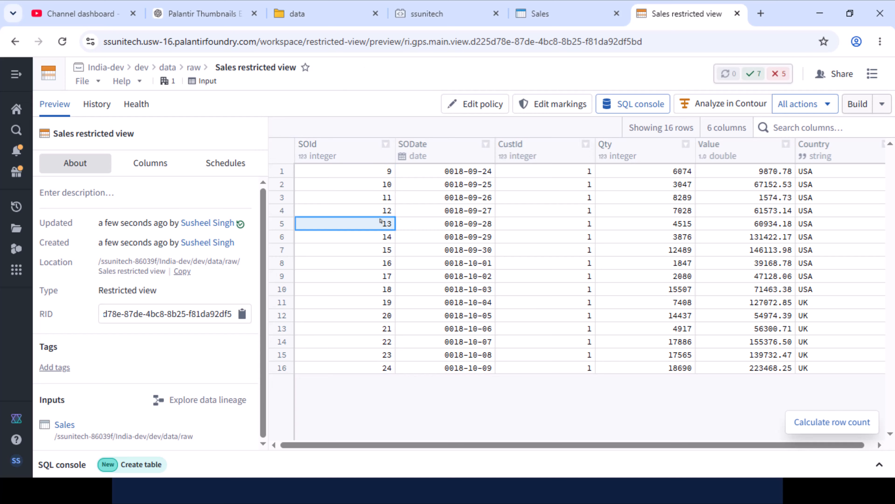